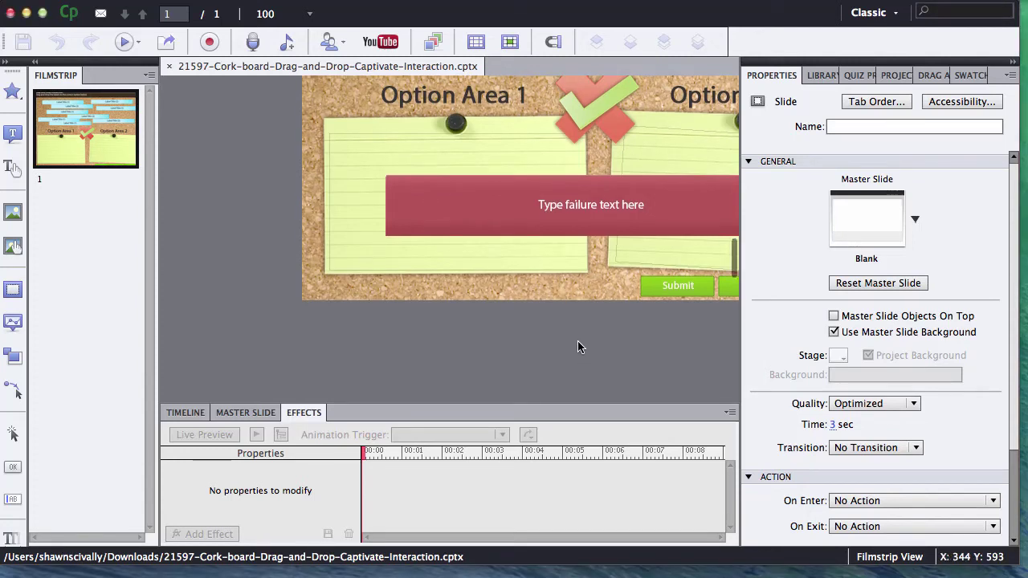
# Set the slide magnification to Best Fit so the whole cork board is visible
pyautogui.scroll(3, 577, 340)
pyautogui.scroll(2, 579, 340)
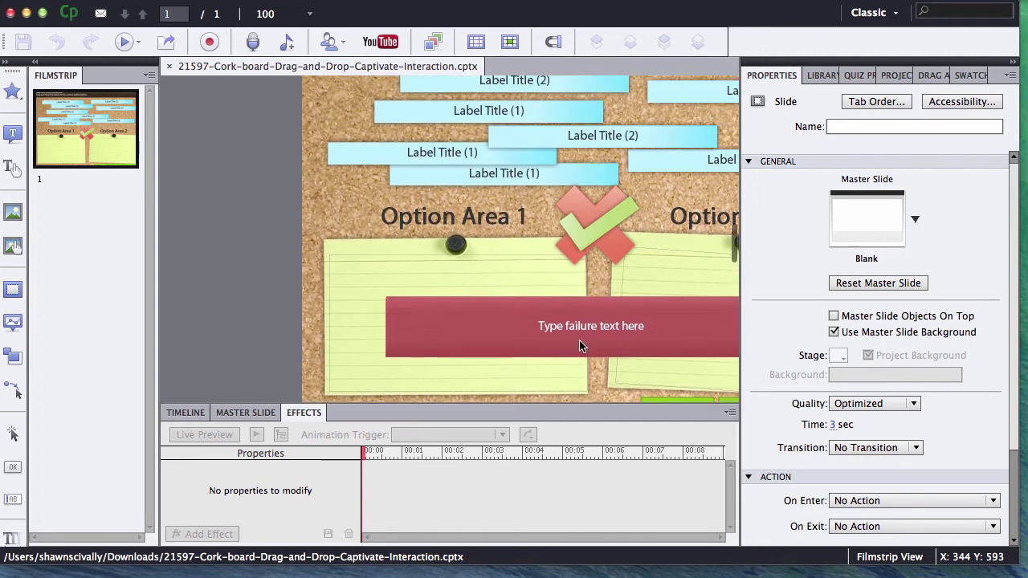
pyautogui.hscroll(3, 579, 340)
pyautogui.hscroll(1, 583, 346)
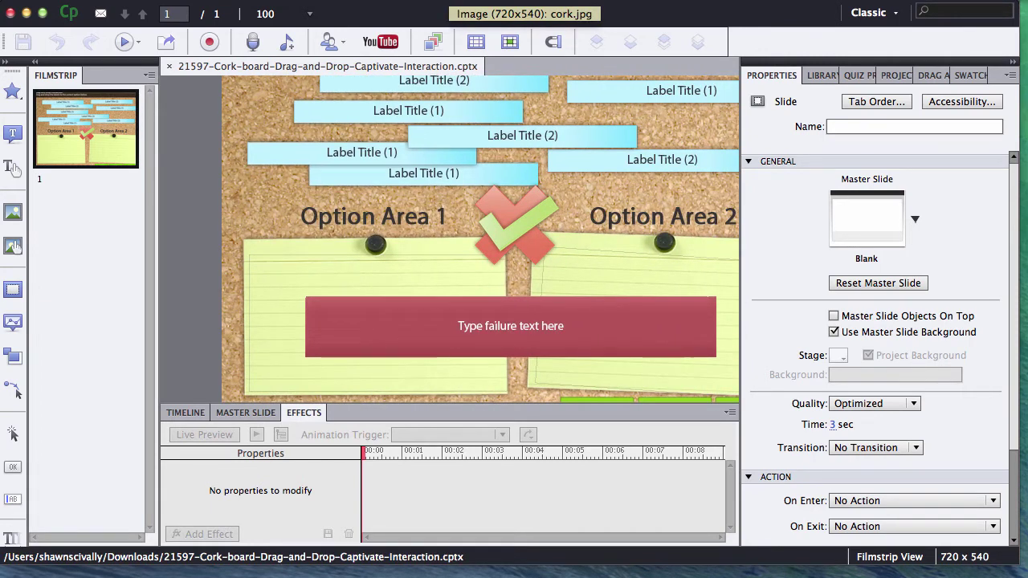
pyautogui.click(241, 1)
pyautogui.moveTo(273, 39)
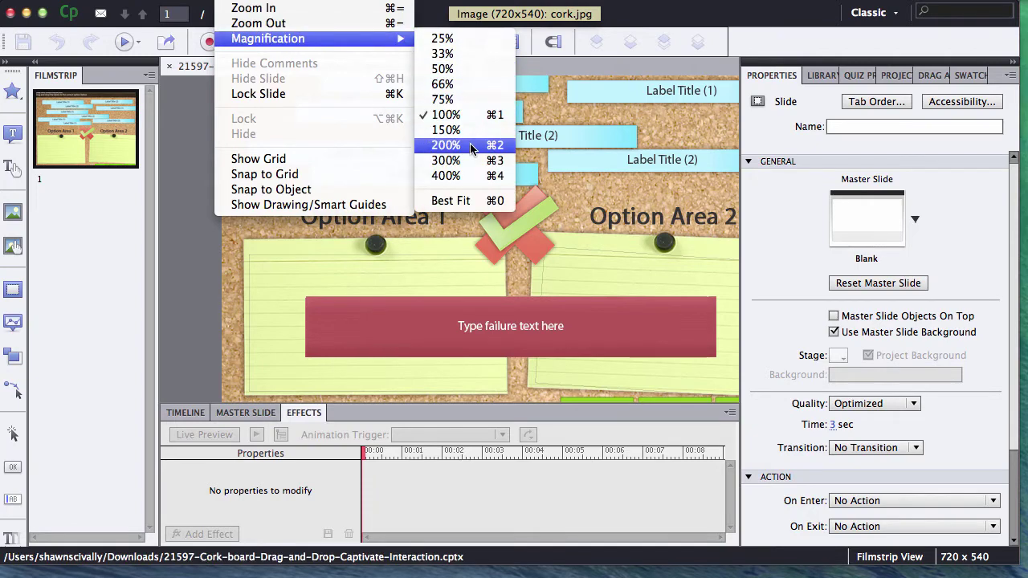
pyautogui.click(470, 201)
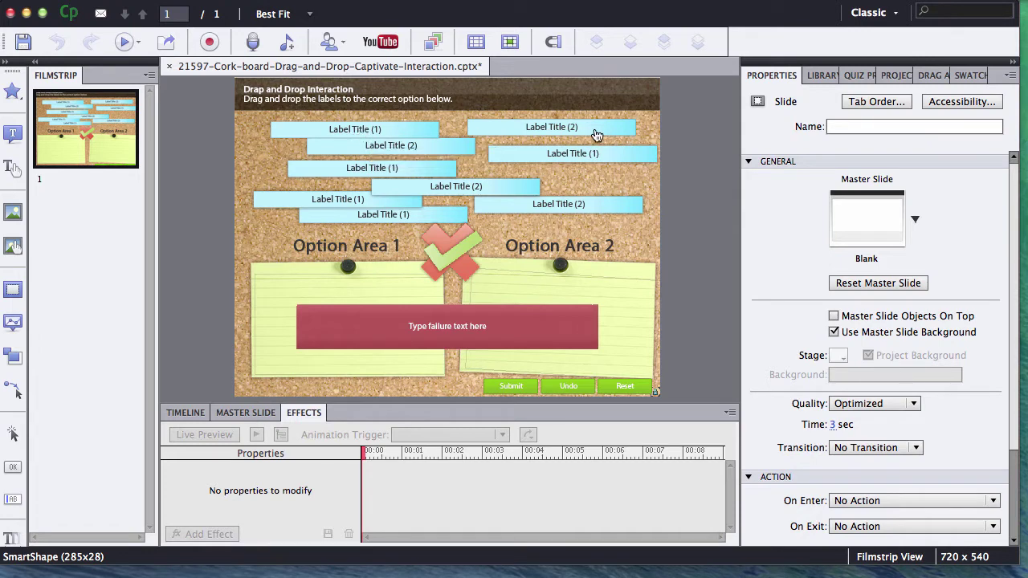
# Retitle the upper drag label 'Item Title' and overwrite the label below with 'fdsagfdgafg'
pyautogui.click(549, 133)
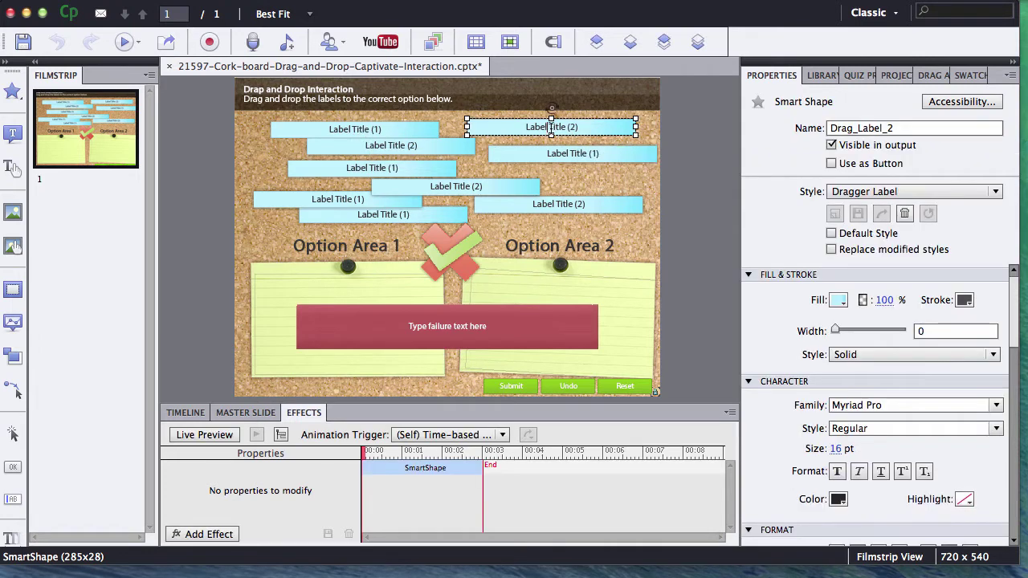
pyautogui.moveTo(582, 126); pyautogui.dragTo(497, 127)
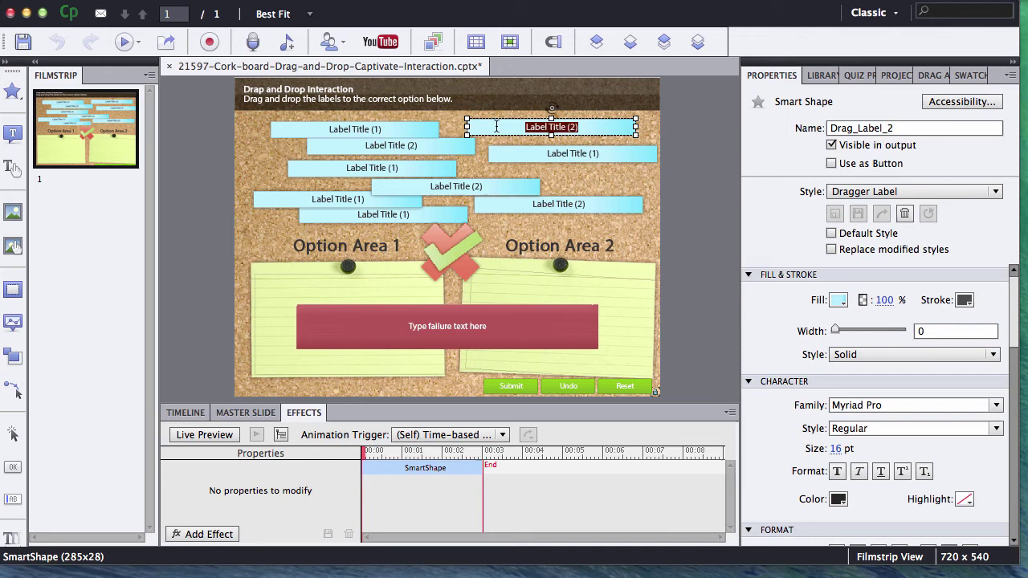
pyautogui.press('BackSpace')
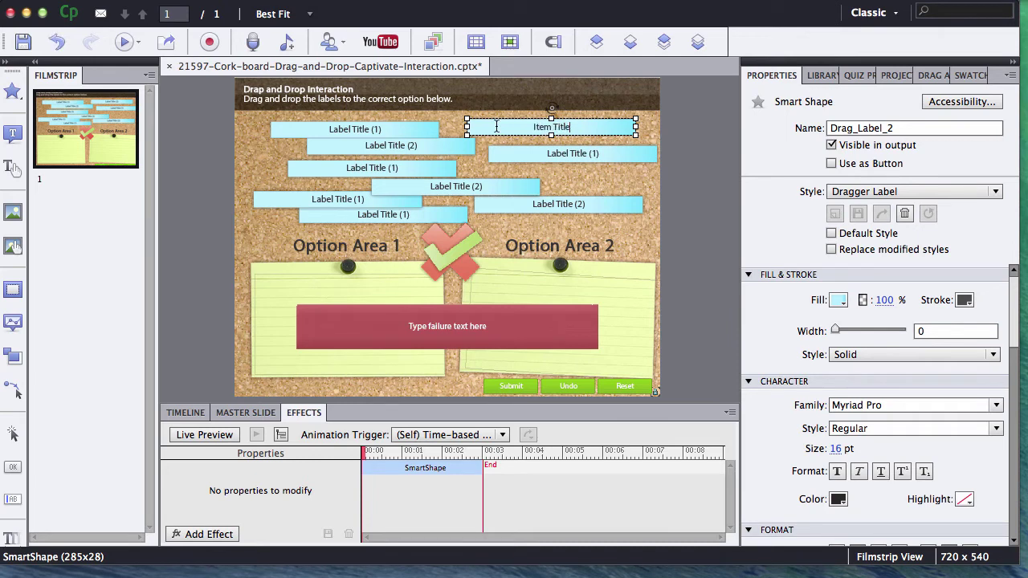
pyautogui.write('Item Title')
pyautogui.click(575, 156)
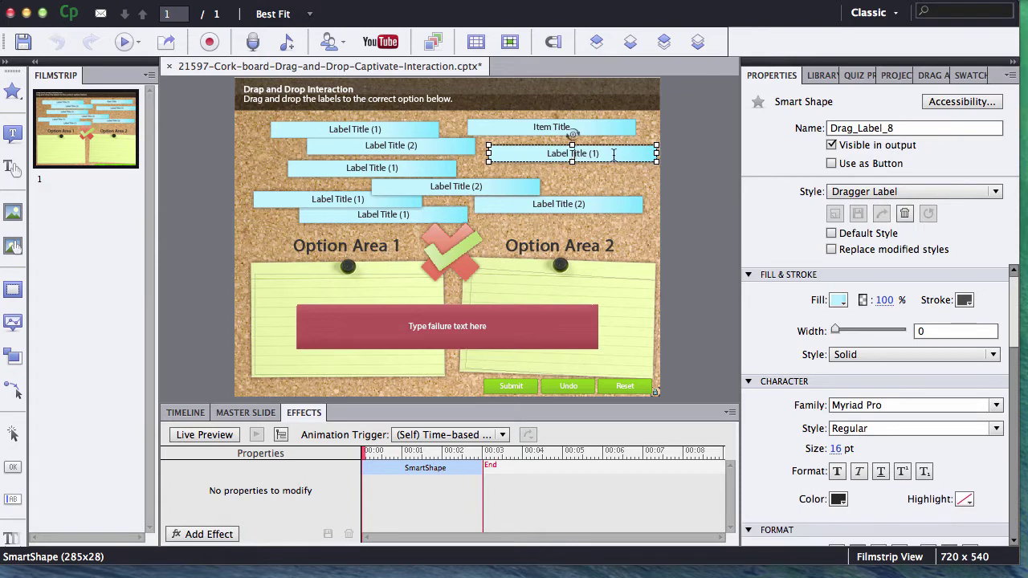
pyautogui.moveTo(601, 153); pyautogui.dragTo(510, 153)
pyautogui.write('fdsagfdgafg')
pyautogui.click(665, 186)
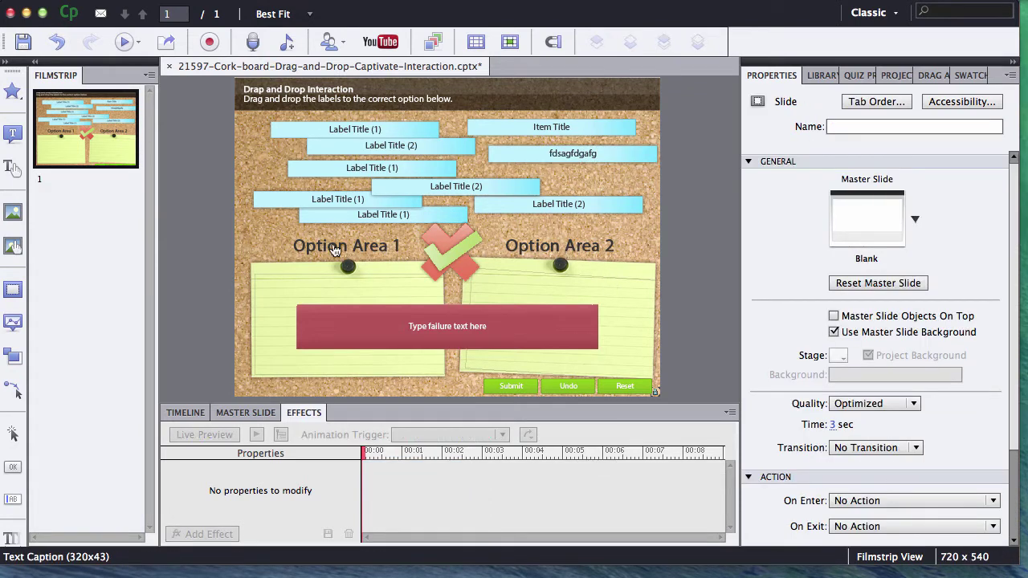
# Rename the Option Area 2 heading to 'Title 2', leaving the Option Area 1 heading unchanged
pyautogui.click(583, 248)
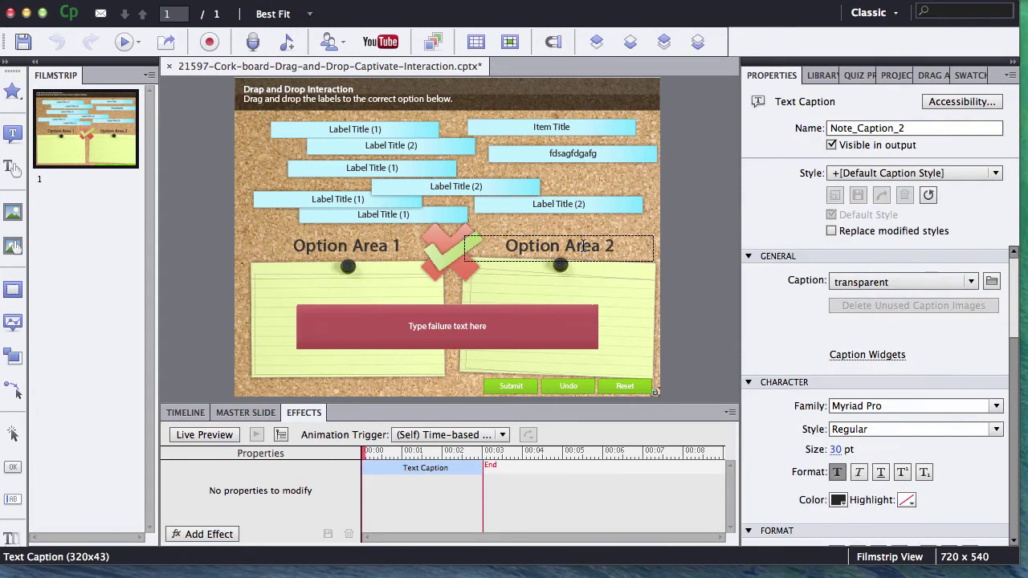
pyautogui.moveTo(592, 247); pyautogui.dragTo(475, 243)
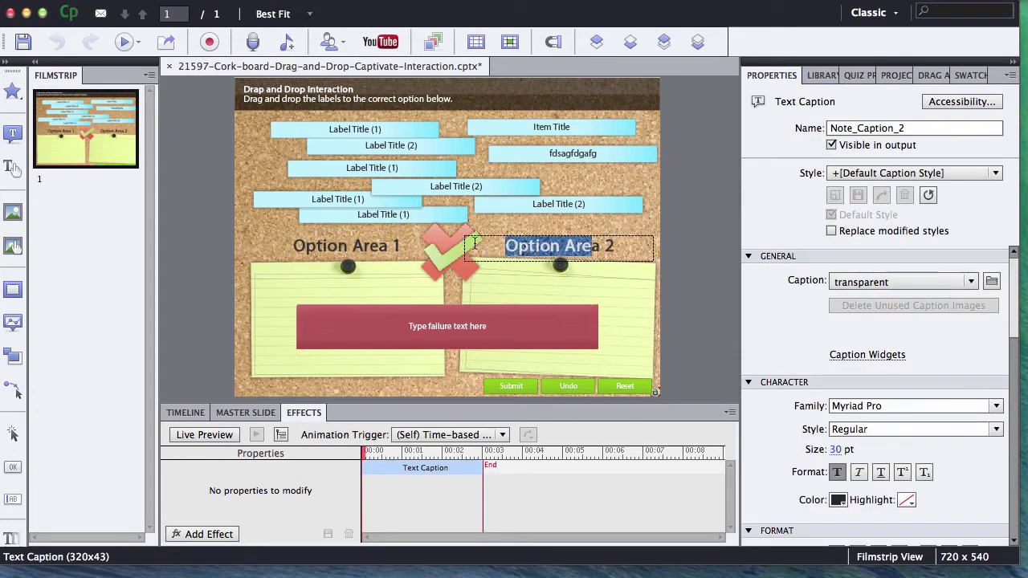
pyautogui.write('Title')
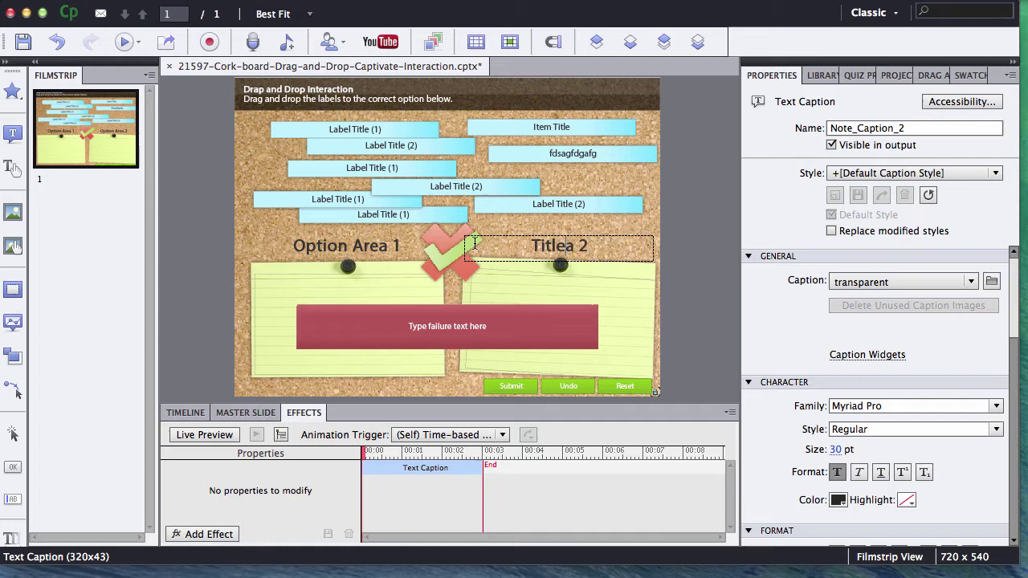
pyautogui.press('Delete')
pyautogui.click(353, 253)
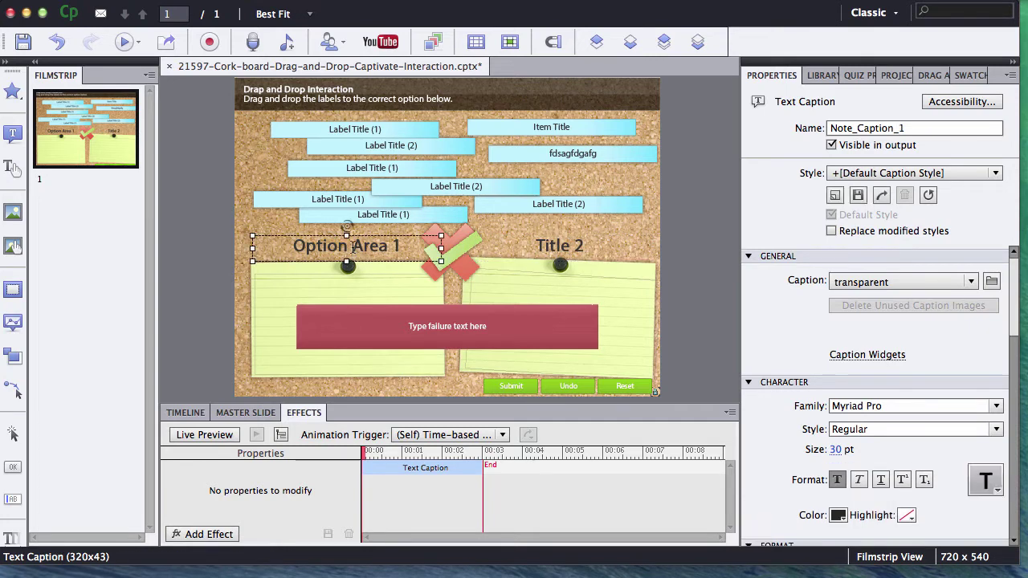
pyautogui.doubleClick(388, 246)
pyautogui.moveTo(389, 246); pyautogui.dragTo(293, 245)
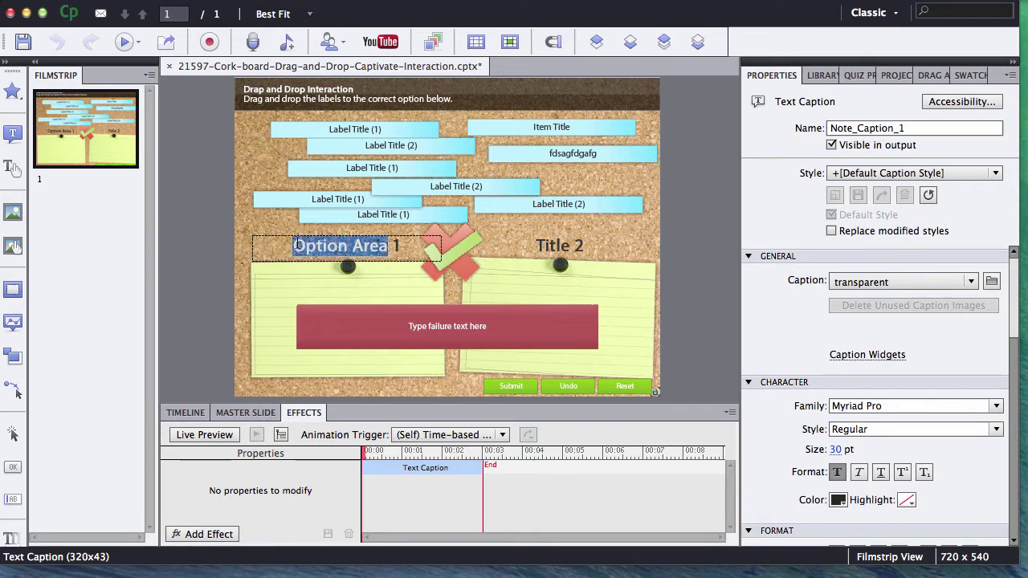
pyautogui.click(680, 242)
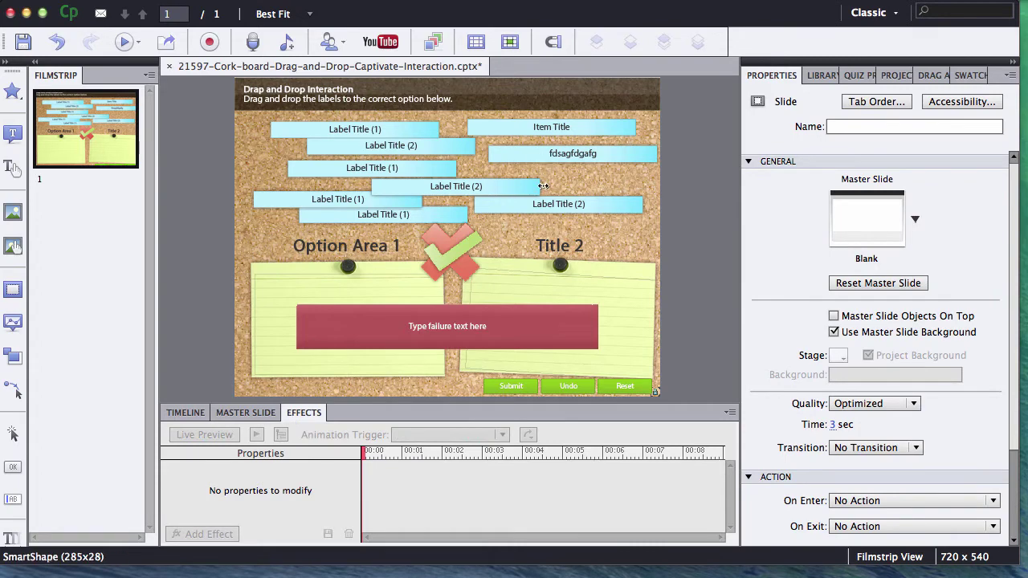
# Delete the 'fdsagfdgafg' and 'Item Title' labels from the board
pyautogui.click(573, 153)
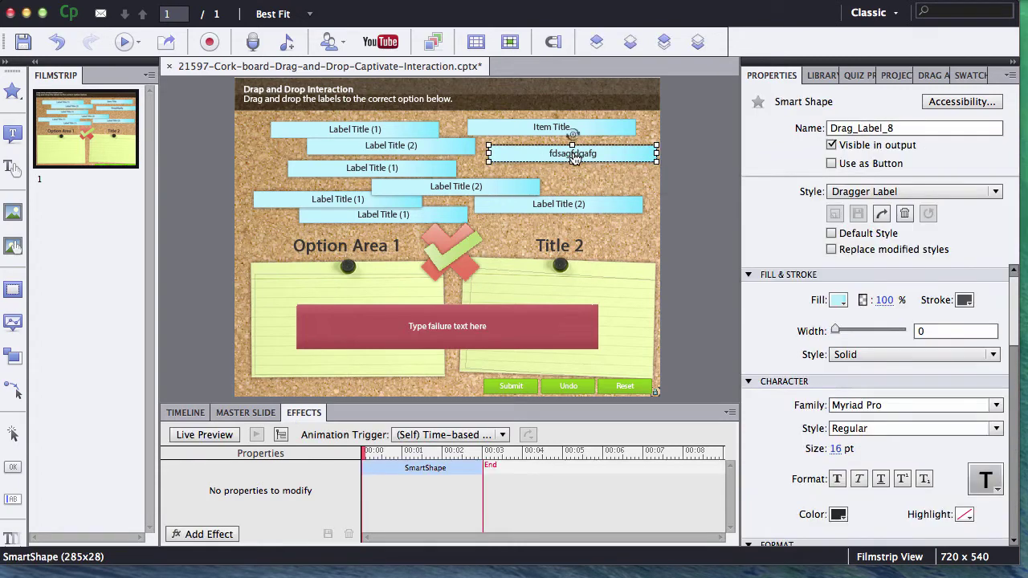
pyautogui.press('Delete')
pyautogui.click(525, 134)
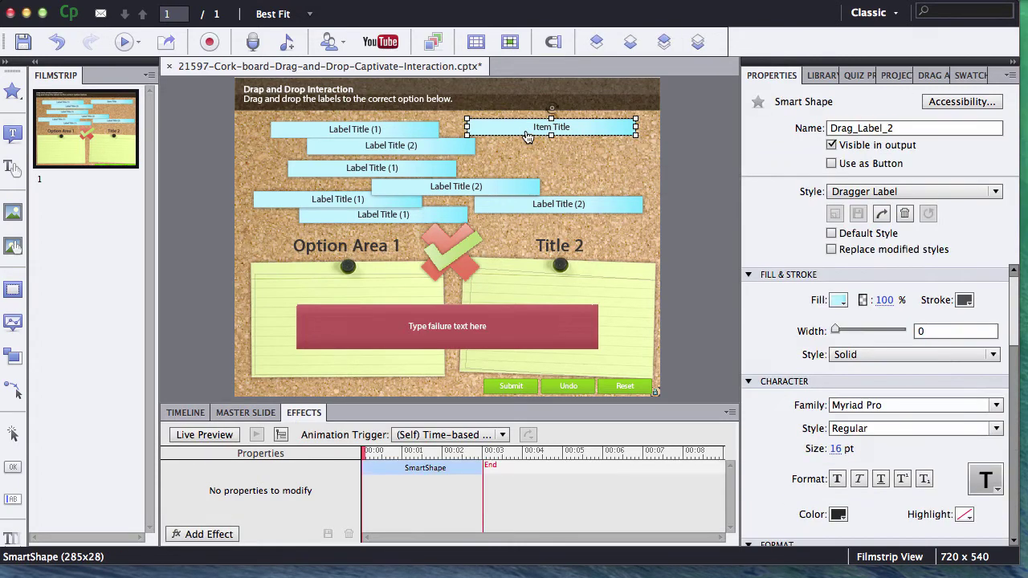
pyautogui.press('Delete')
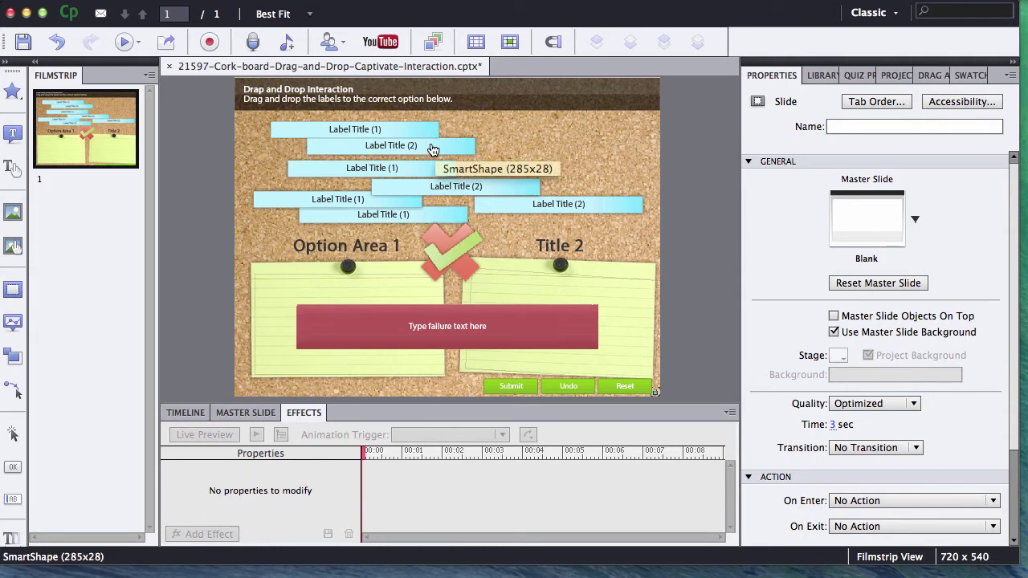
# Duplicate the lower Label Title (2) label and place the copy at the board's upper right
pyautogui.click(597, 206)
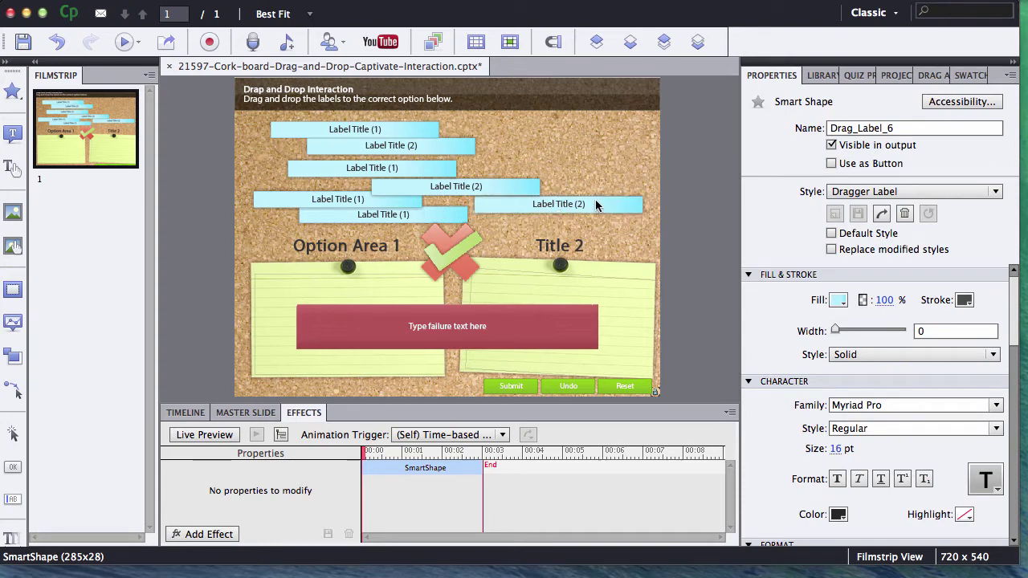
pyautogui.hotkey('ctrl', 'd')
pyautogui.moveTo(585, 212); pyautogui.dragTo(593, 138)
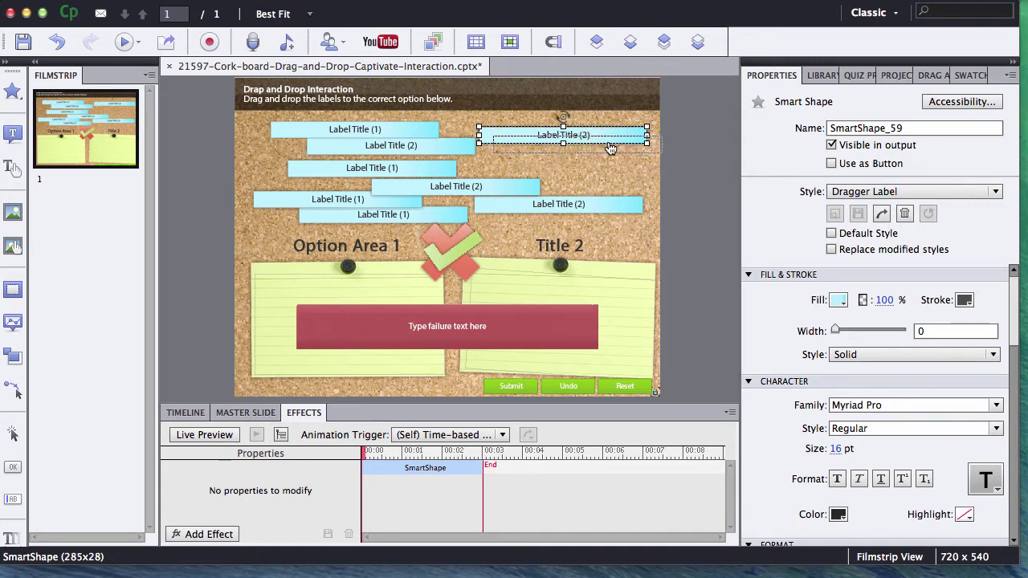
pyautogui.moveTo(540, 136); pyautogui.dragTo(556, 147)
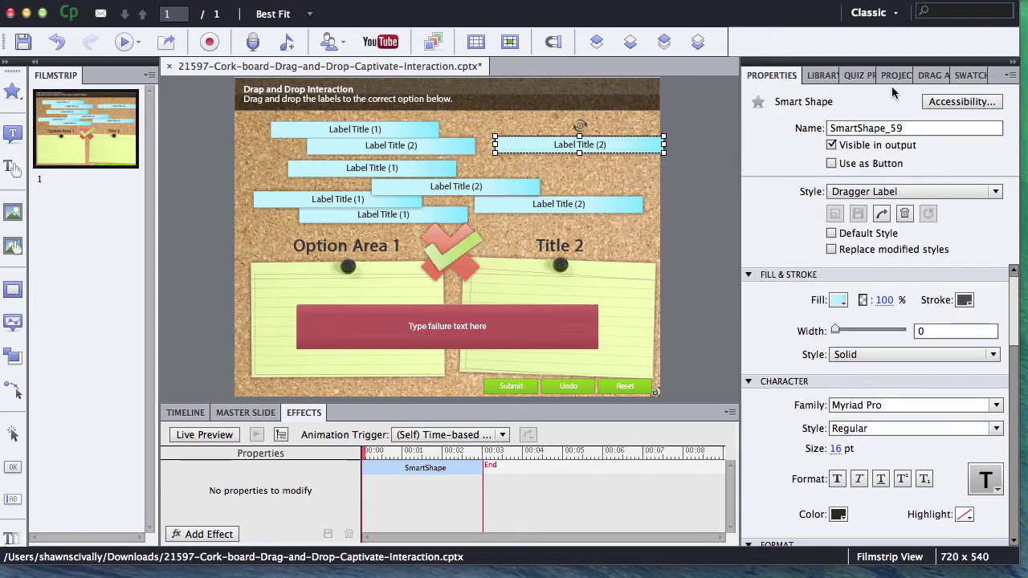
# Show drag-and-drop links and connect the copied label to the Title 2 drop area
pyautogui.click(932, 76)
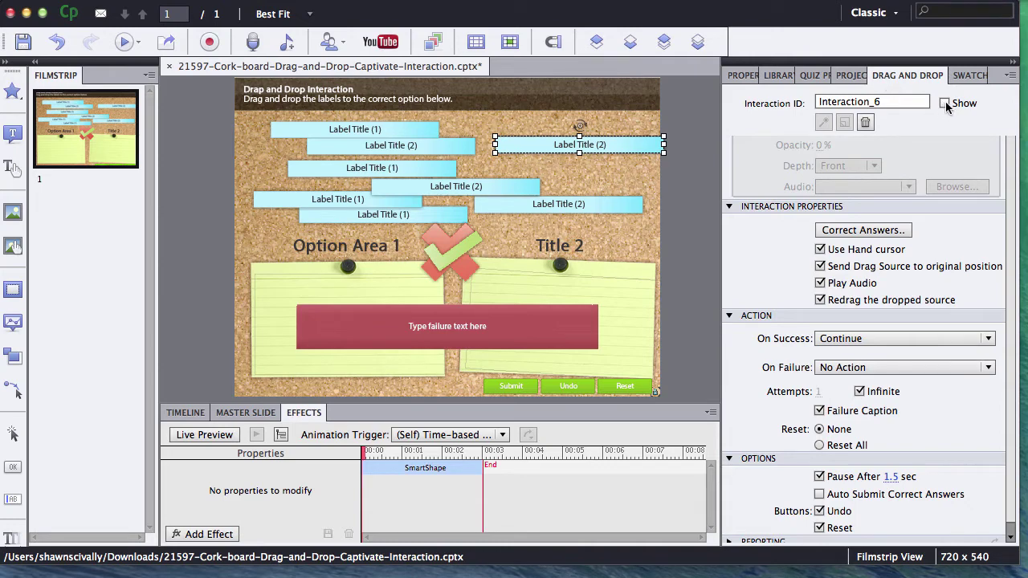
pyautogui.click(945, 104)
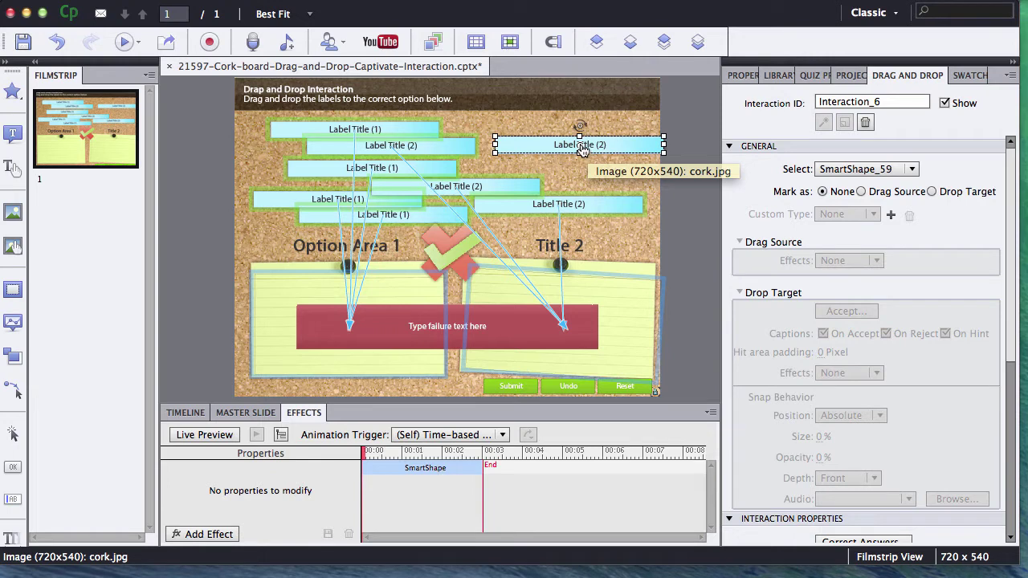
pyautogui.moveTo(582, 151); pyautogui.dragTo(600, 314)
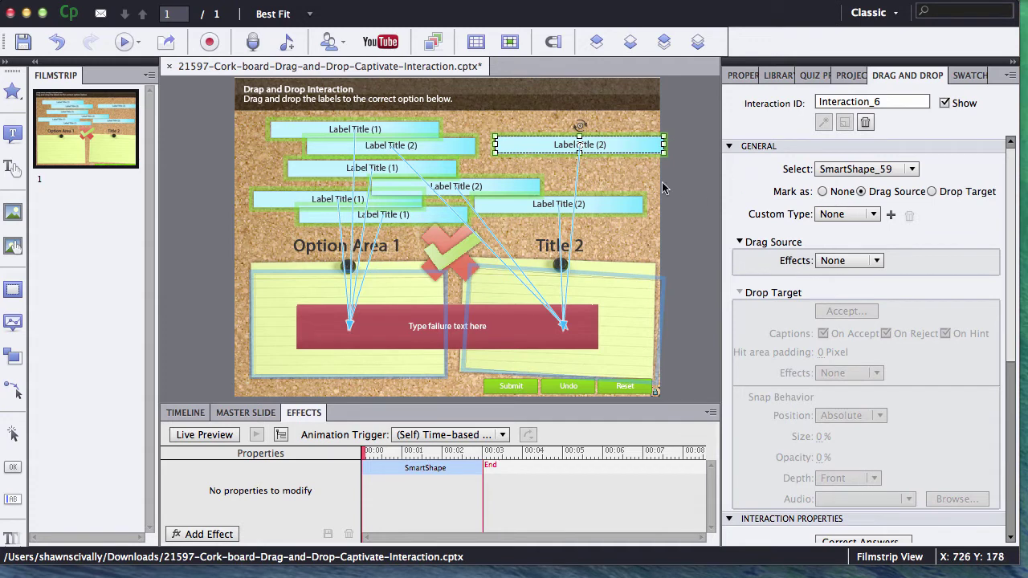
# Assign the copied label the draggers1 custom drag type
pyautogui.click(876, 214)
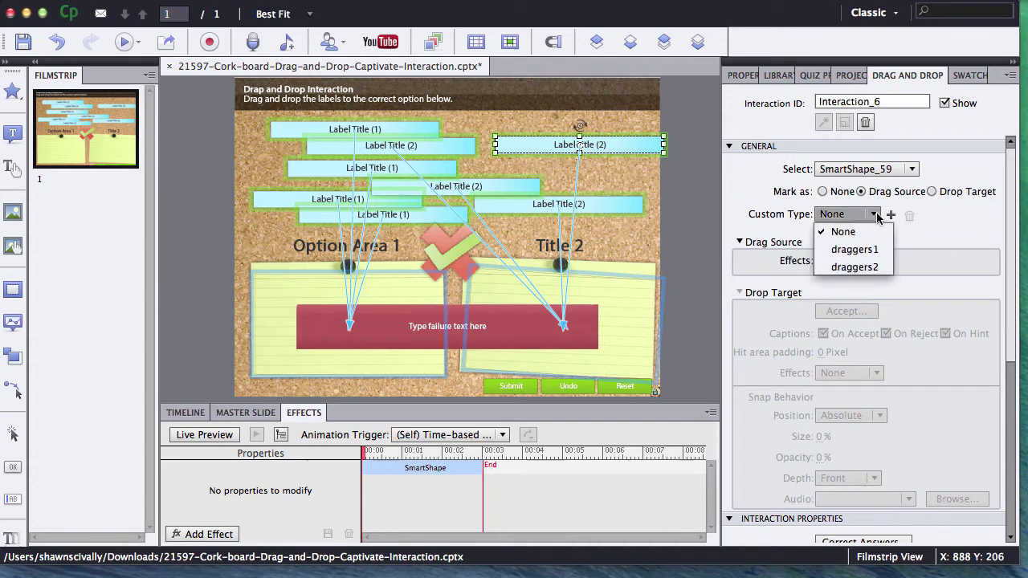
pyautogui.click(857, 252)
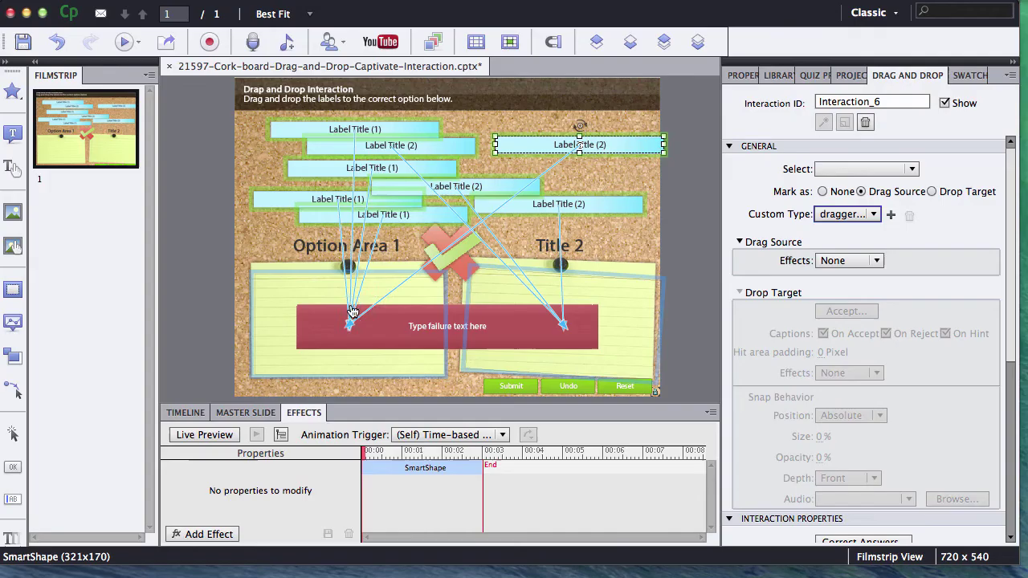
pyautogui.click(828, 218)
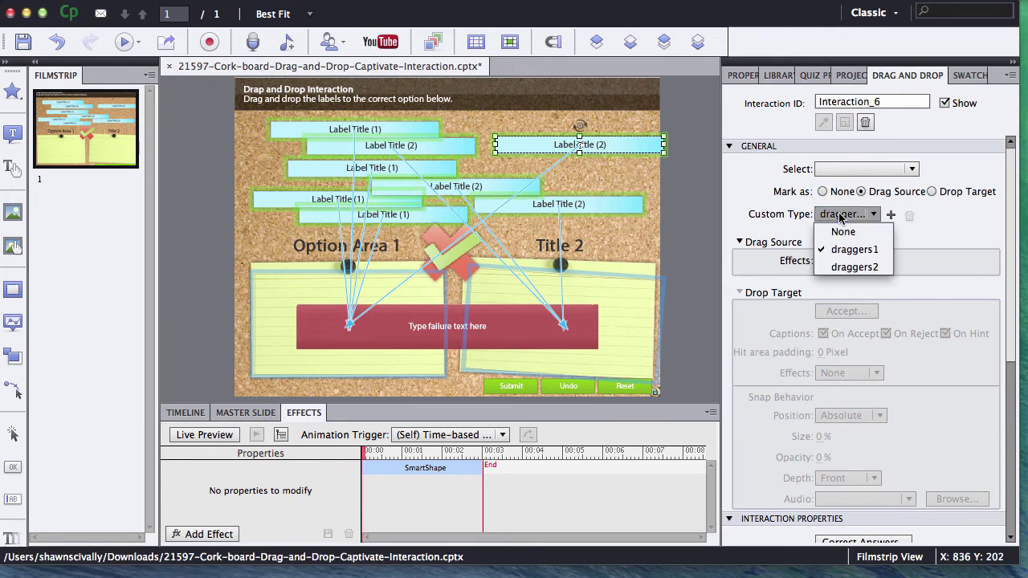
pyautogui.click(847, 266)
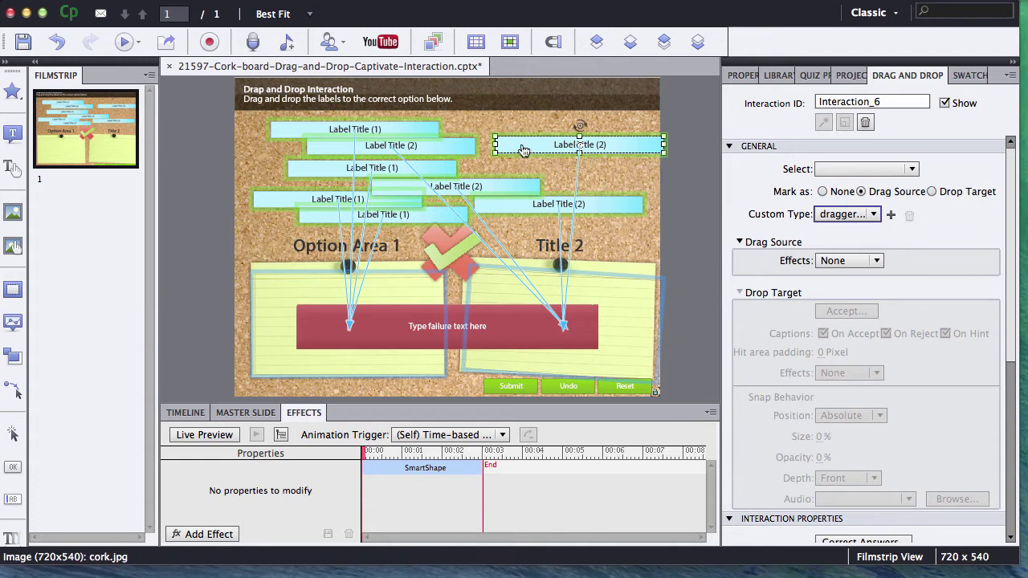
pyautogui.click(669, 215)
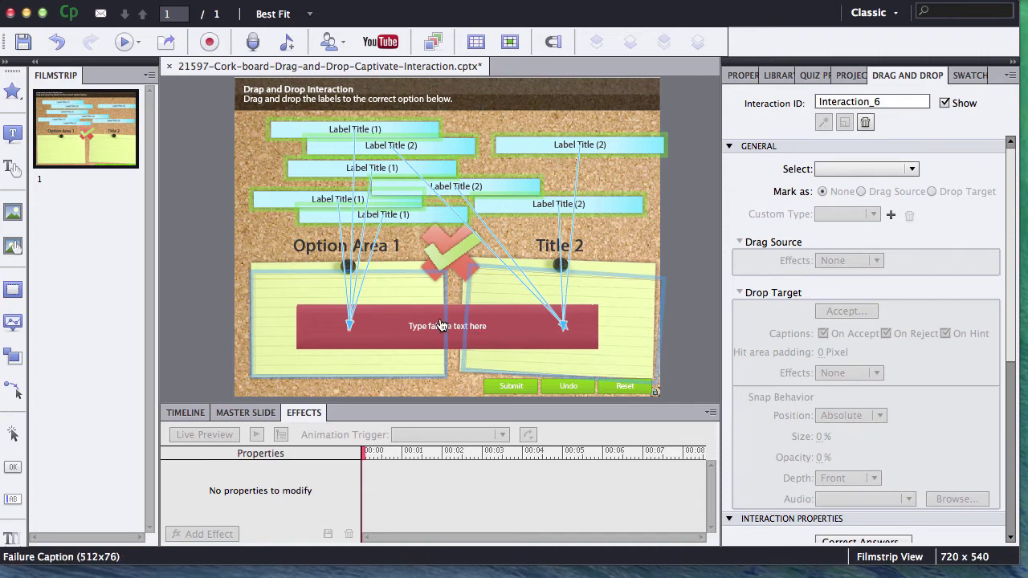
# Draw a star smart shape at the board's upper right
pyautogui.click(12, 92)
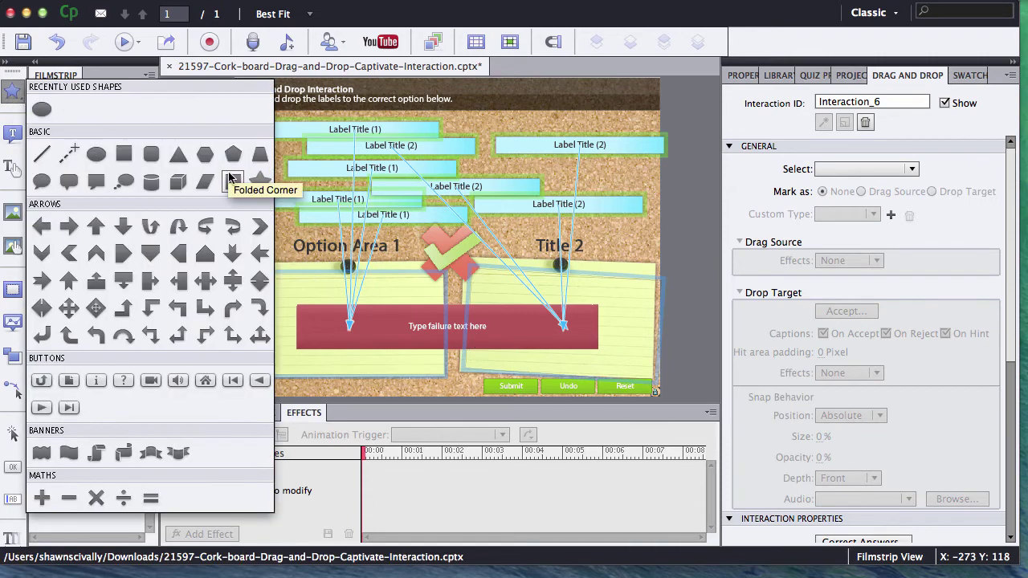
pyautogui.click(259, 180)
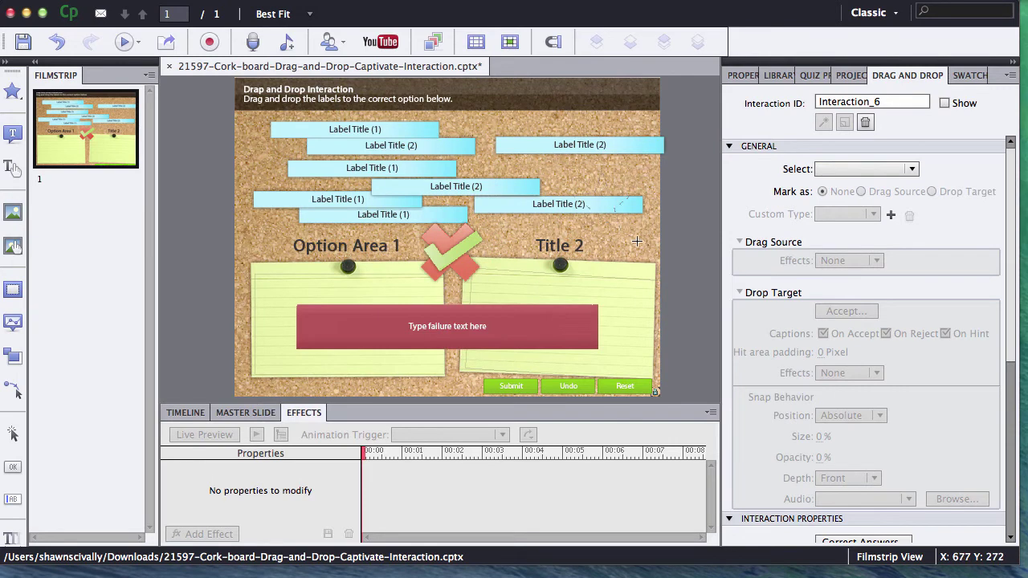
pyautogui.moveTo(652, 249); pyautogui.dragTo(569, 170)
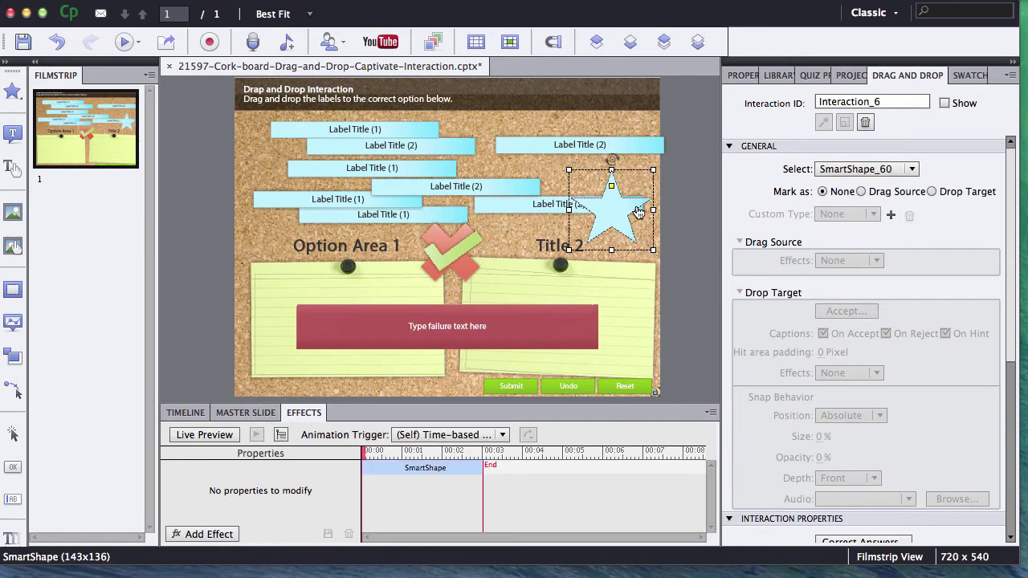
pyautogui.moveTo(637, 211)
pyautogui.mouseDown()
pyautogui.moveTo(618, 201)
pyautogui.moveTo(639, 209)
pyautogui.mouseUp()
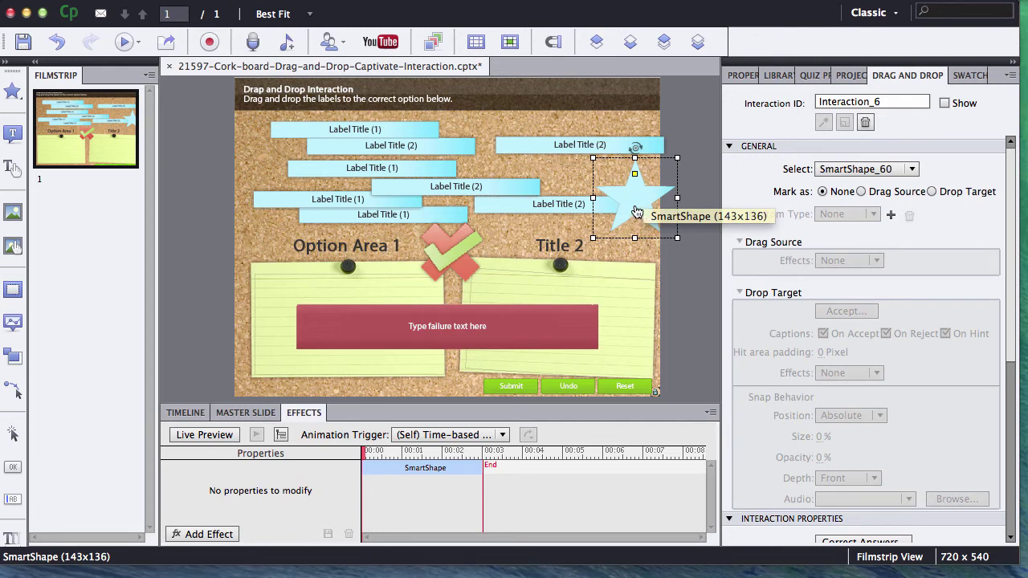
# Mark the star as a drag source with the draggers1 custom type
pyautogui.click(861, 192)
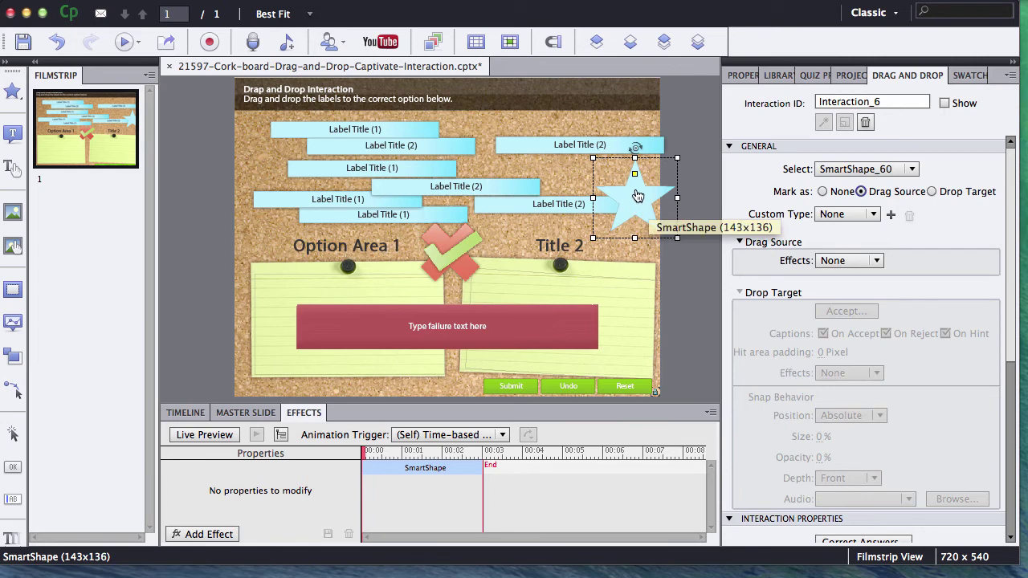
pyautogui.click(868, 214)
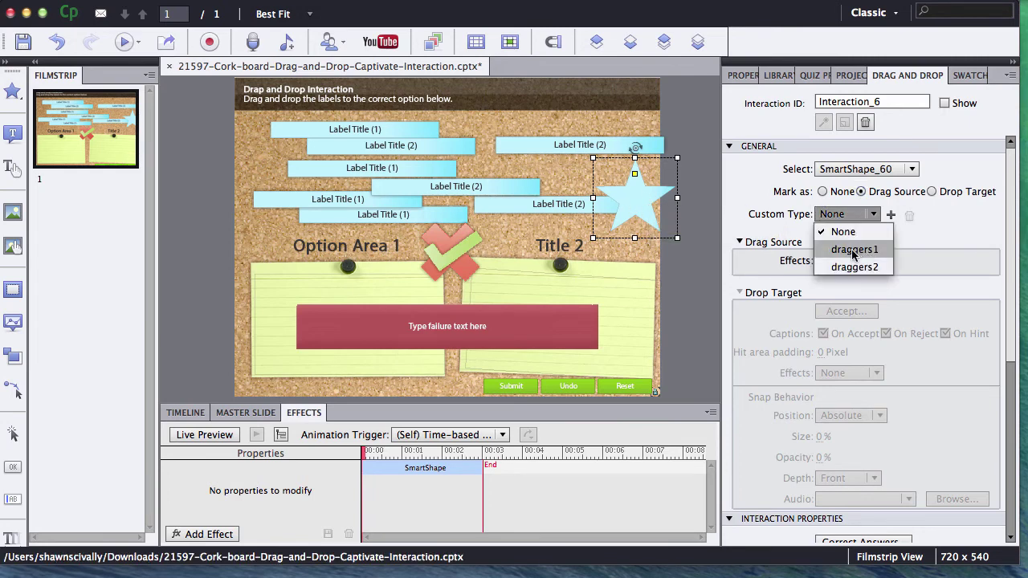
pyautogui.click(853, 250)
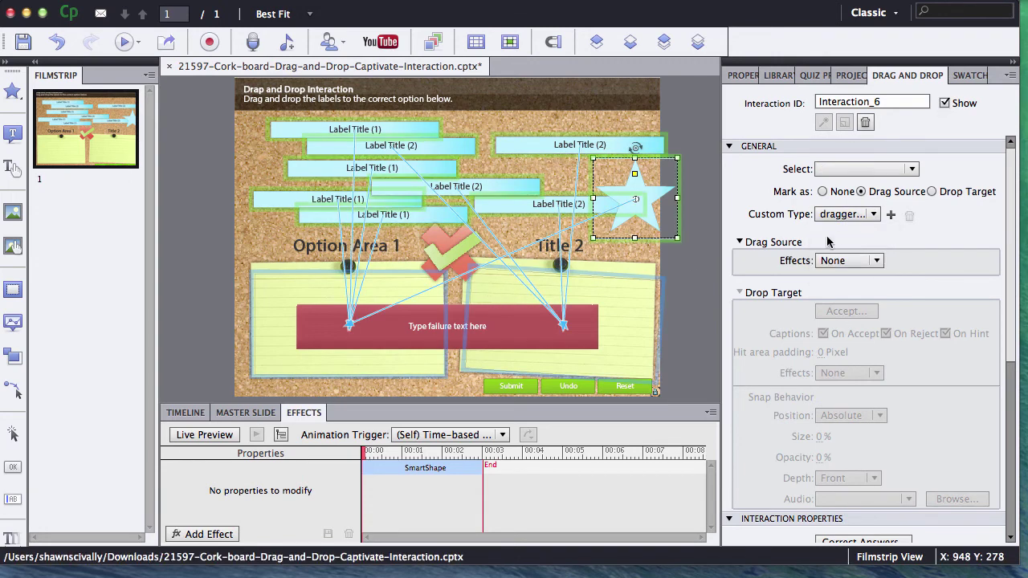
pyautogui.click(847, 214)
pyautogui.click(851, 270)
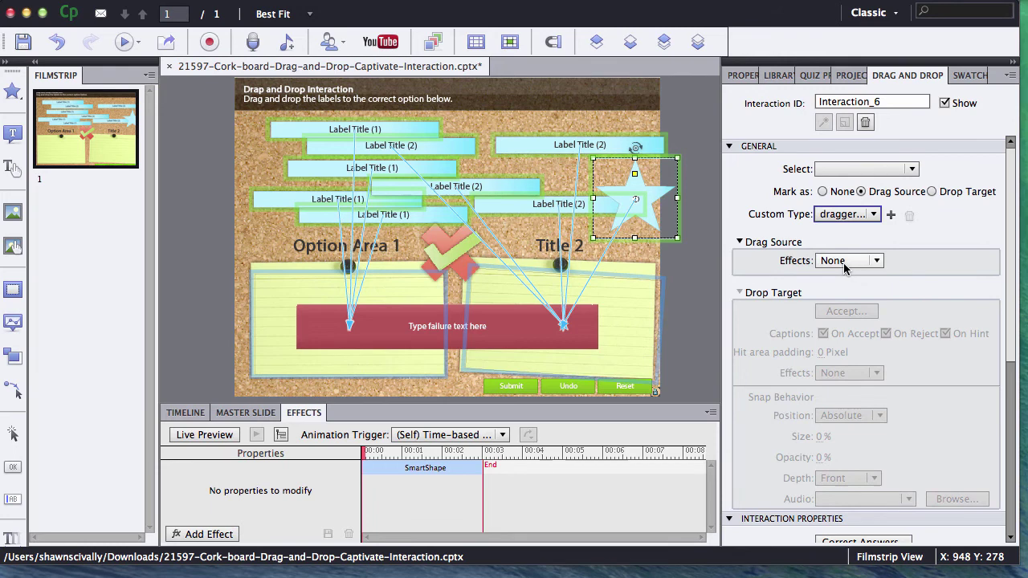
pyautogui.click(701, 180)
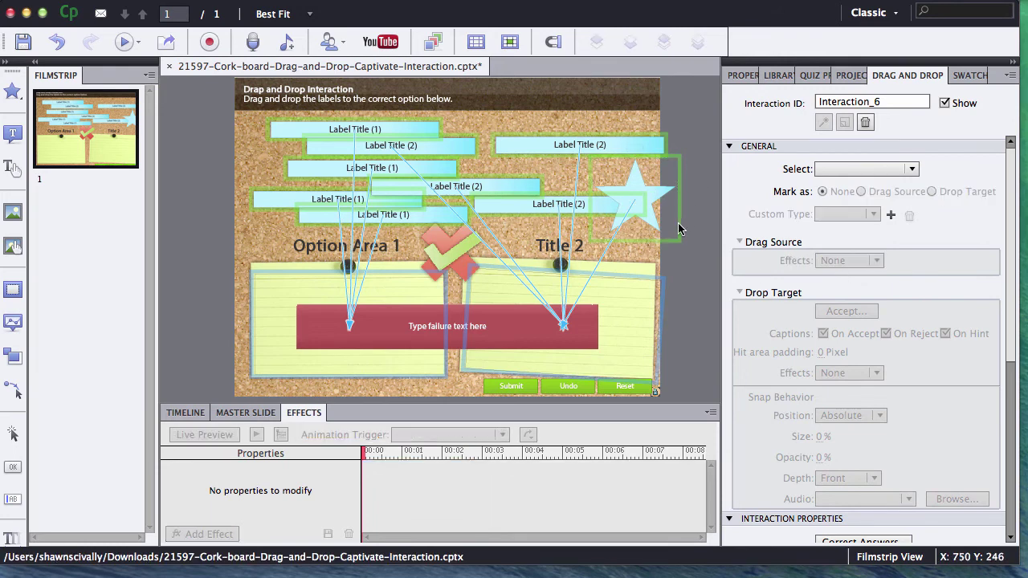